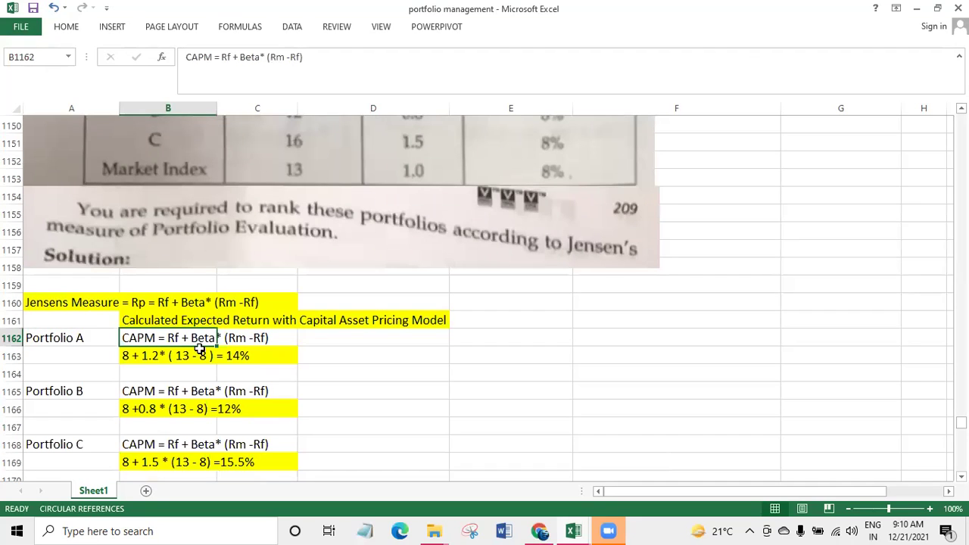
Check Portfolio A's CAPM expected return calculation against its beta, the market return and the risk-free rate in the problem table.
click(313, 371)
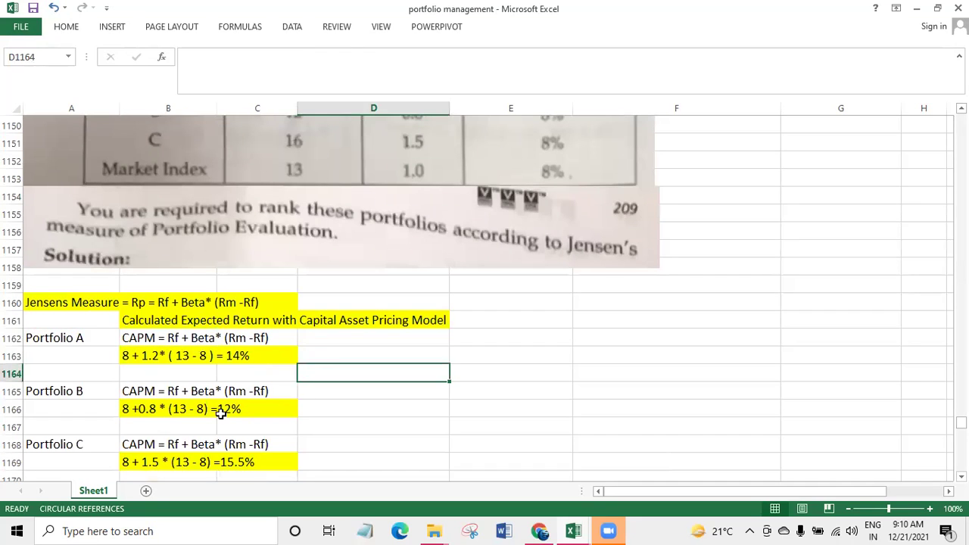
click(80, 360)
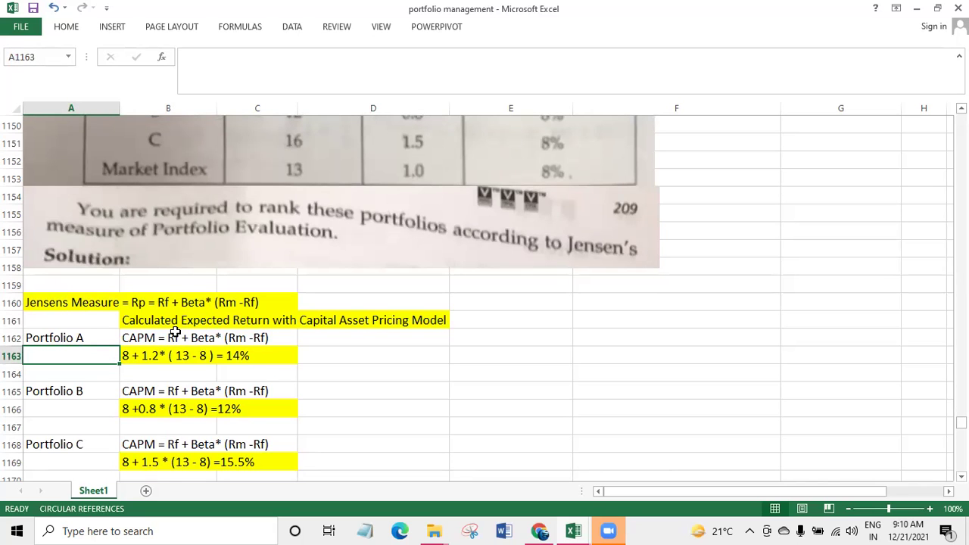
scroll(162, 302, up, 3)
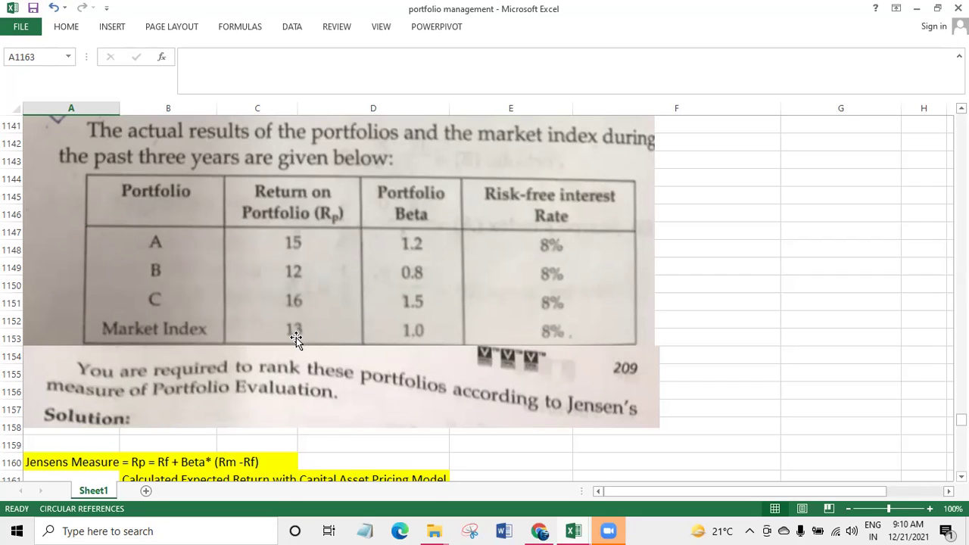
scroll(413, 415, down, 1)
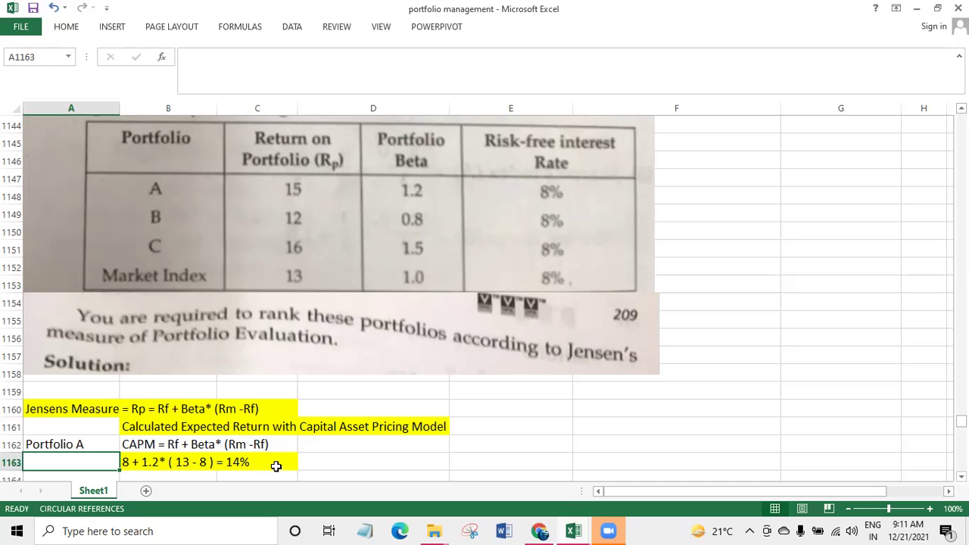
scroll(202, 429, down, 1)
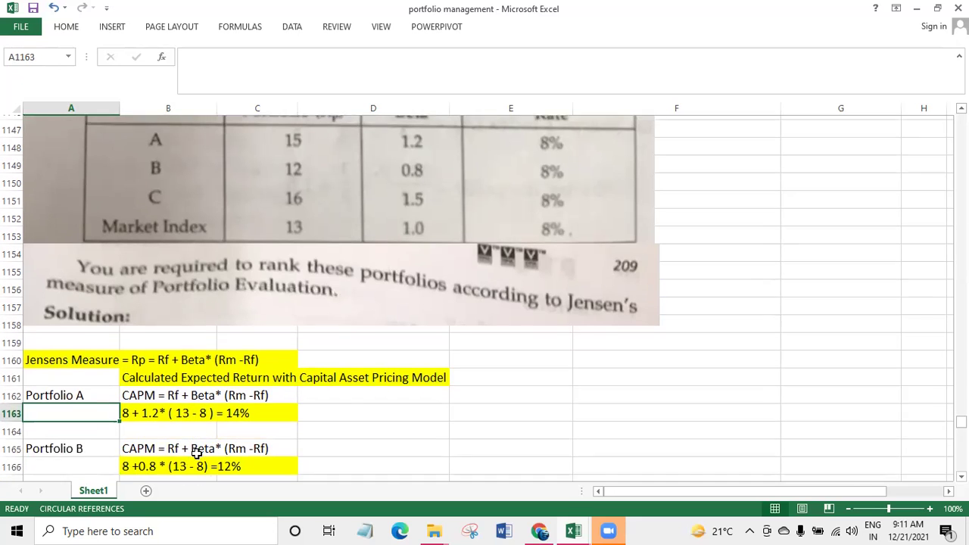
click(211, 428)
click(93, 429)
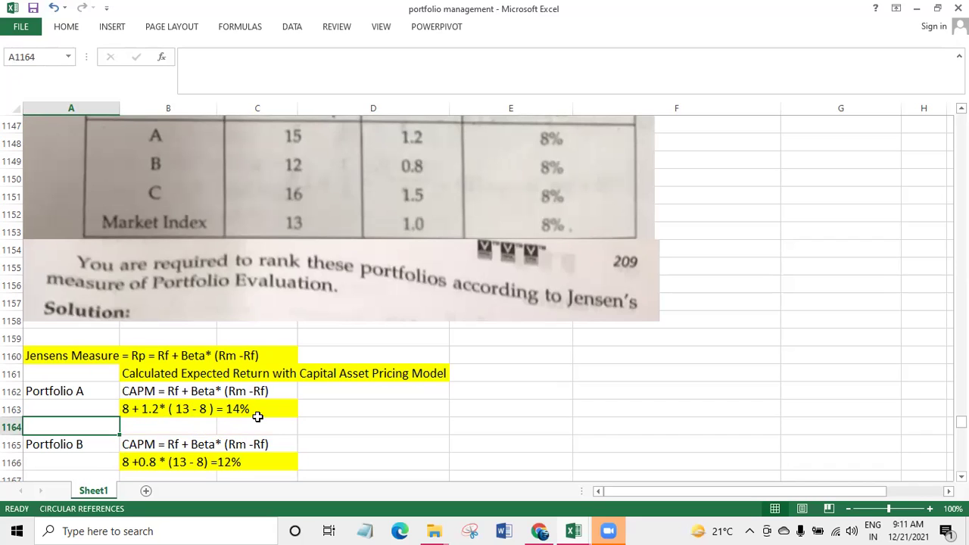
Check Portfolio B's CAPM expected return calculation against its beta, the market return and the risk-free rate in the problem table.
click(98, 446)
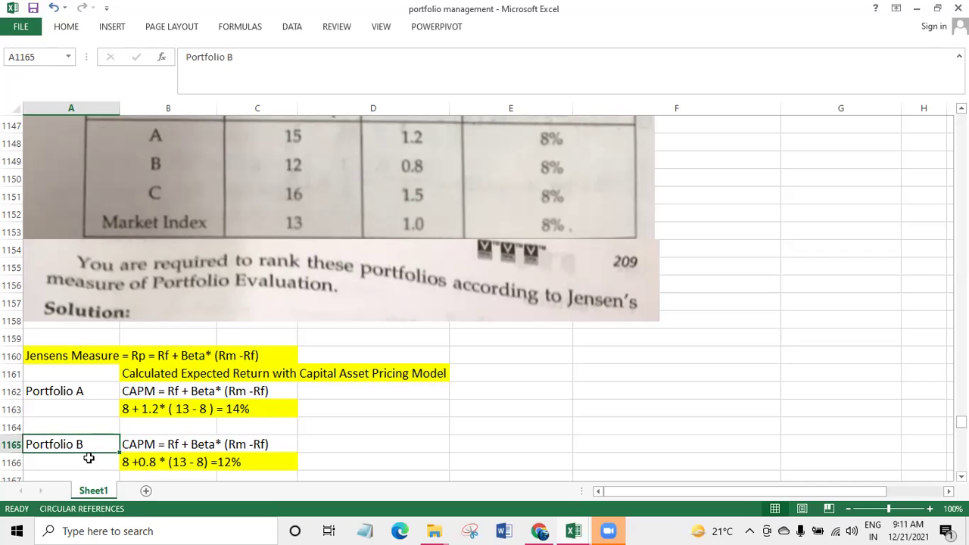
scroll(88, 458, up, 1)
scroll(89, 457, down, 1)
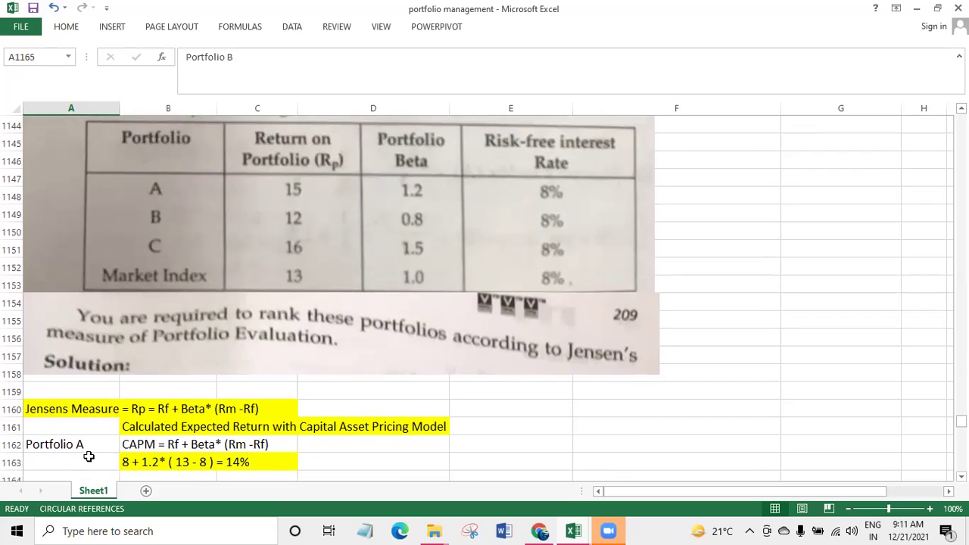
click(144, 447)
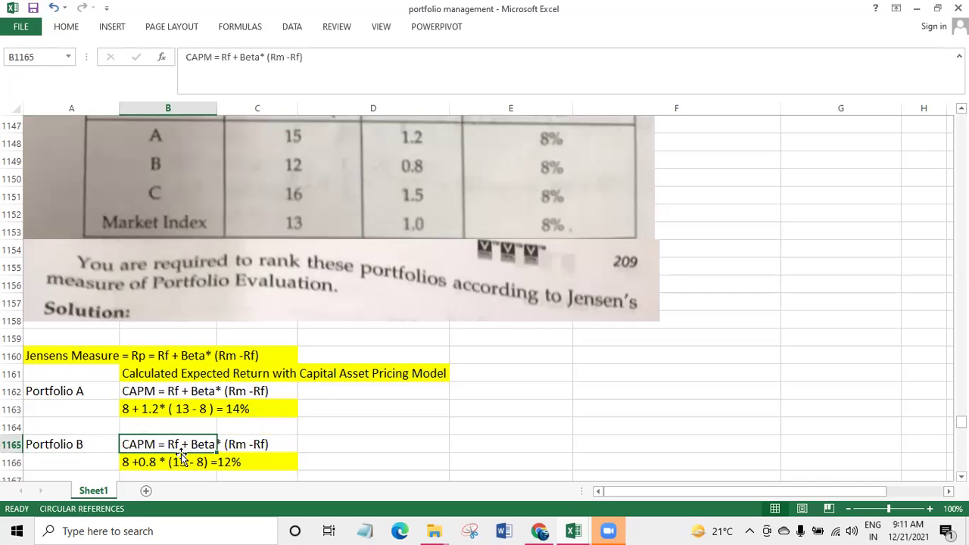
click(332, 444)
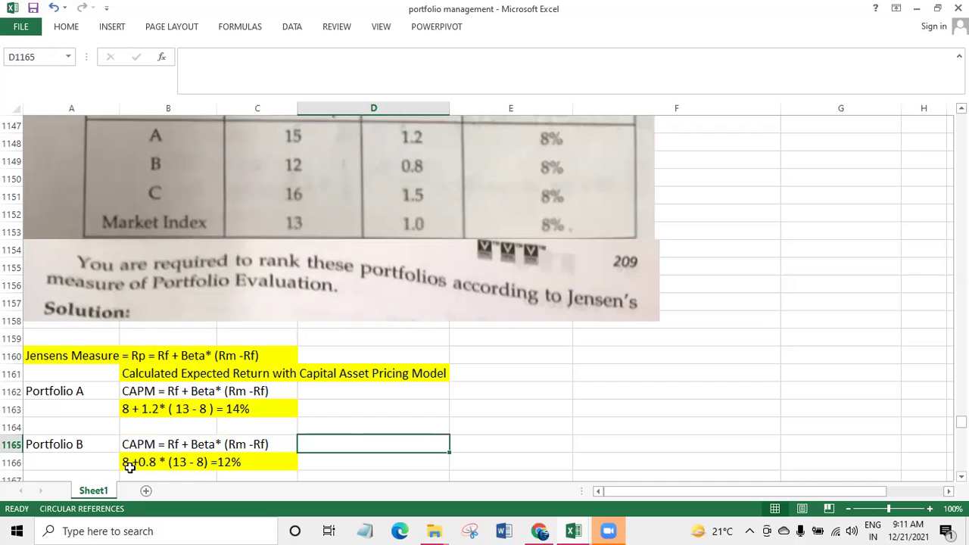
click(86, 463)
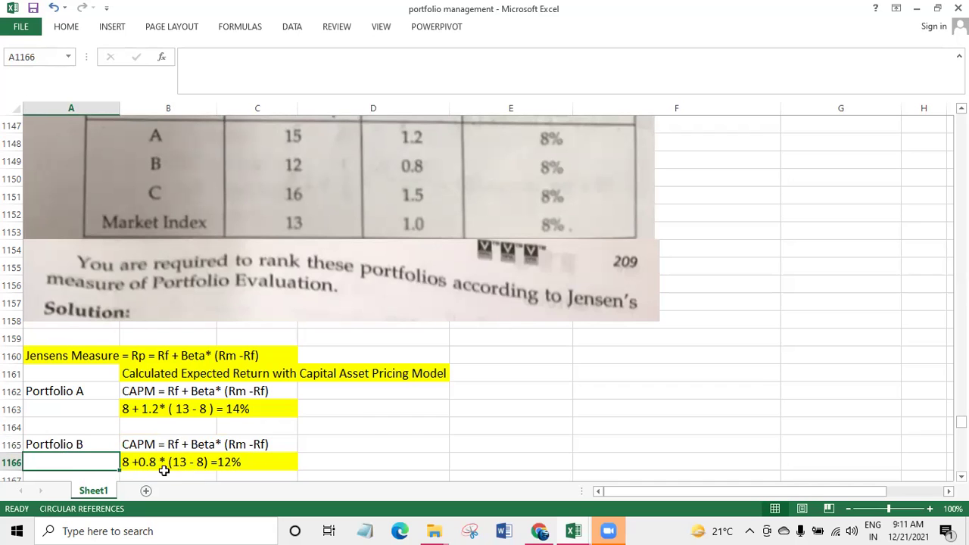
scroll(269, 265, up, 2)
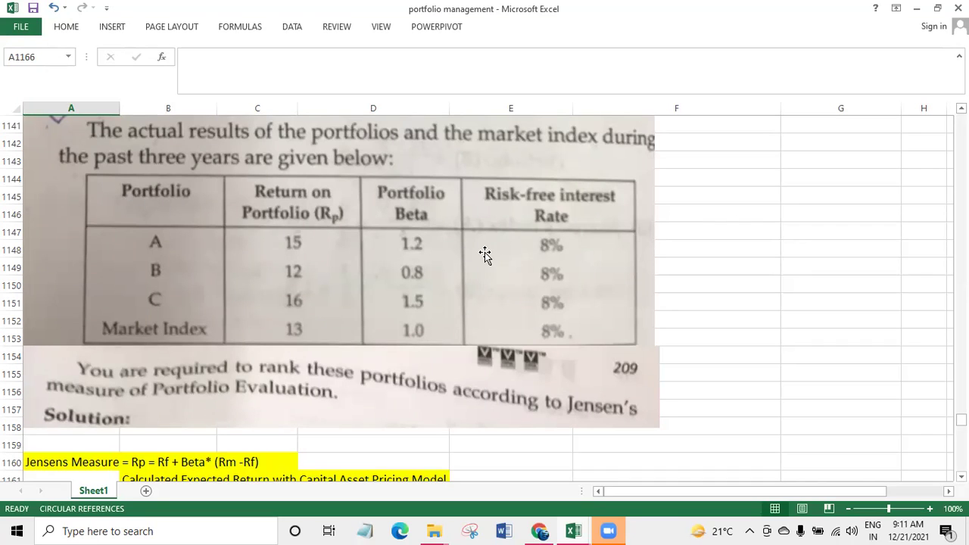
scroll(329, 406, down, 2)
scroll(329, 406, down, 1)
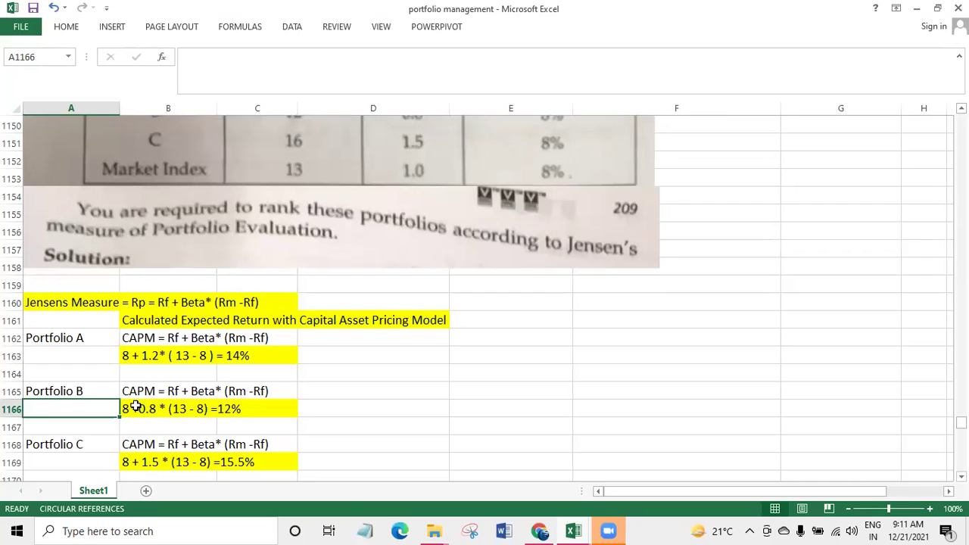
Compare the Portfolio A and B expected return workings with the Jensen's measure formula and the given portfolio data.
scroll(143, 409, up, 1)
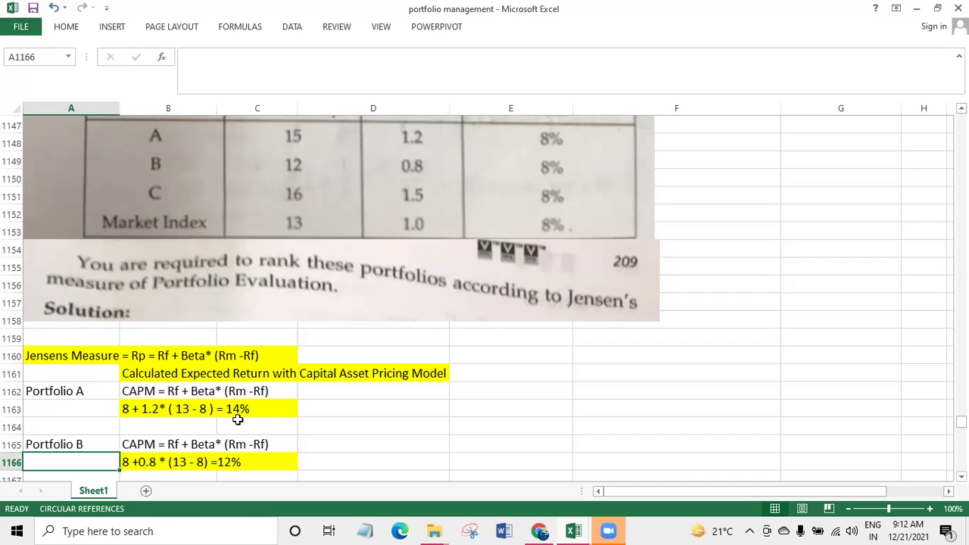
scroll(237, 419, up, 1)
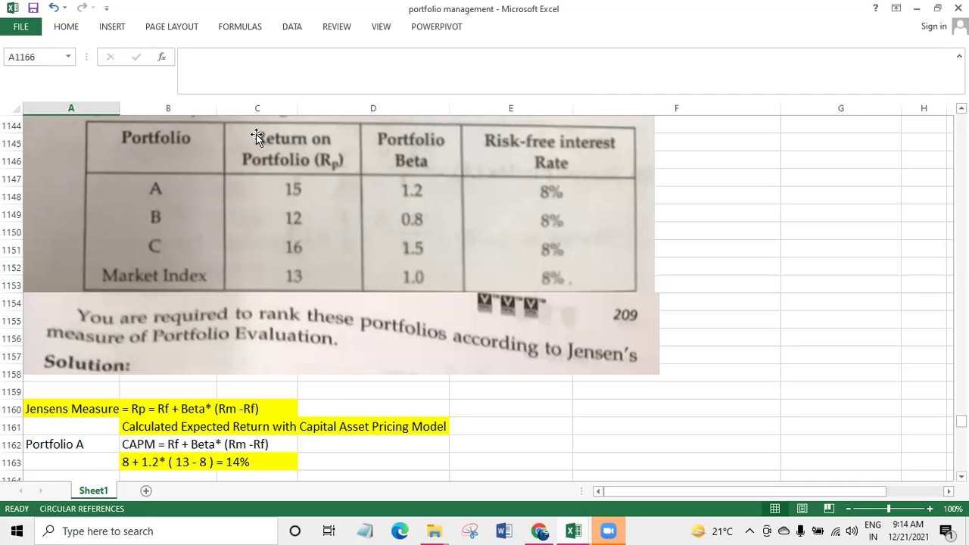
scroll(258, 361, down, 1)
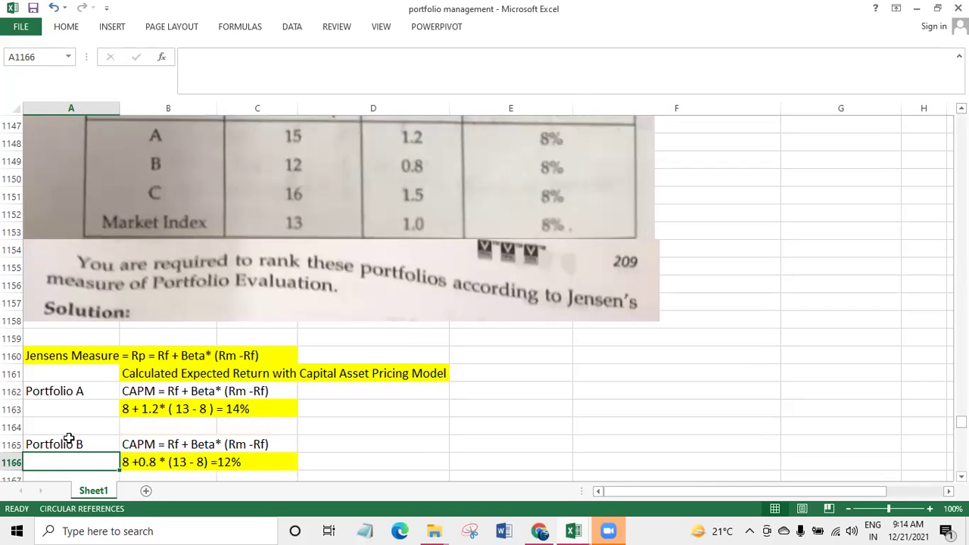
click(69, 439)
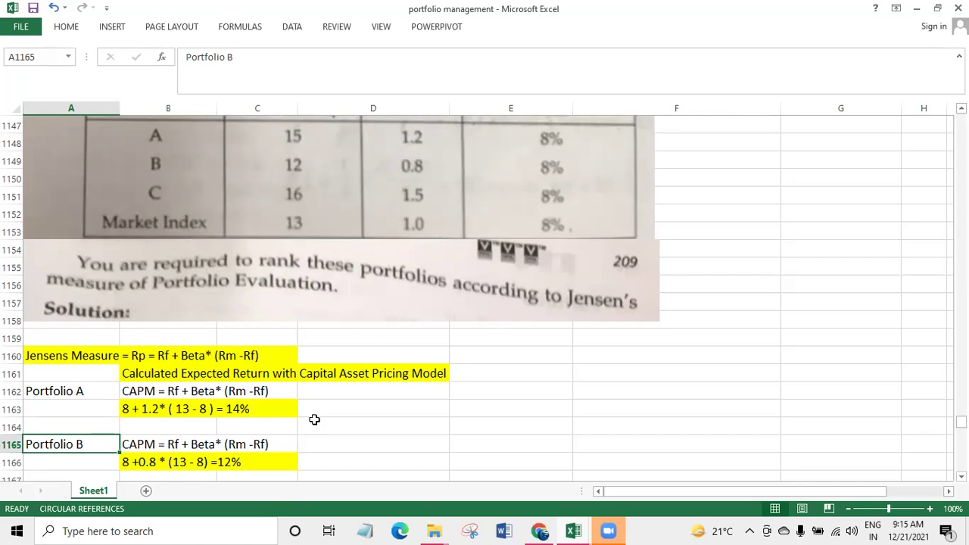
click(347, 423)
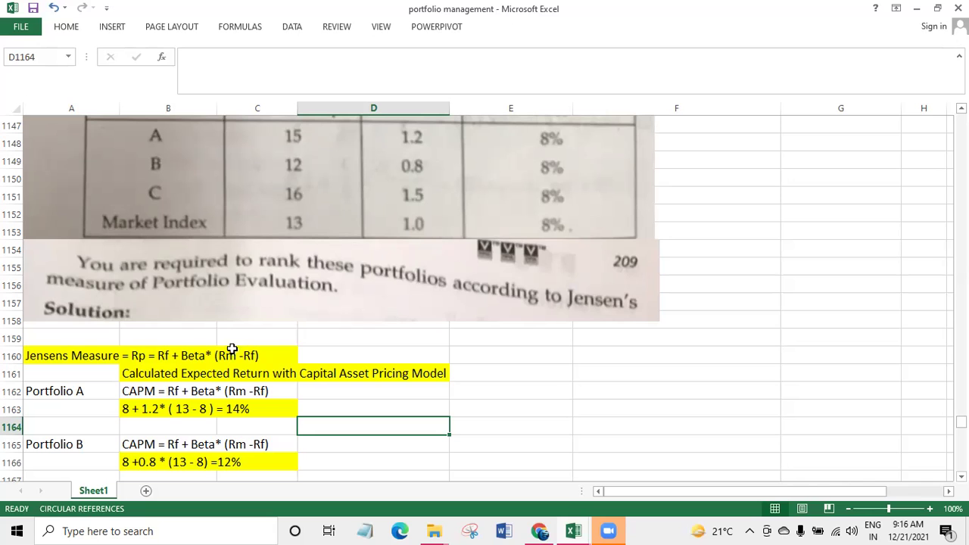
click(51, 429)
scroll(60, 459, down, 3)
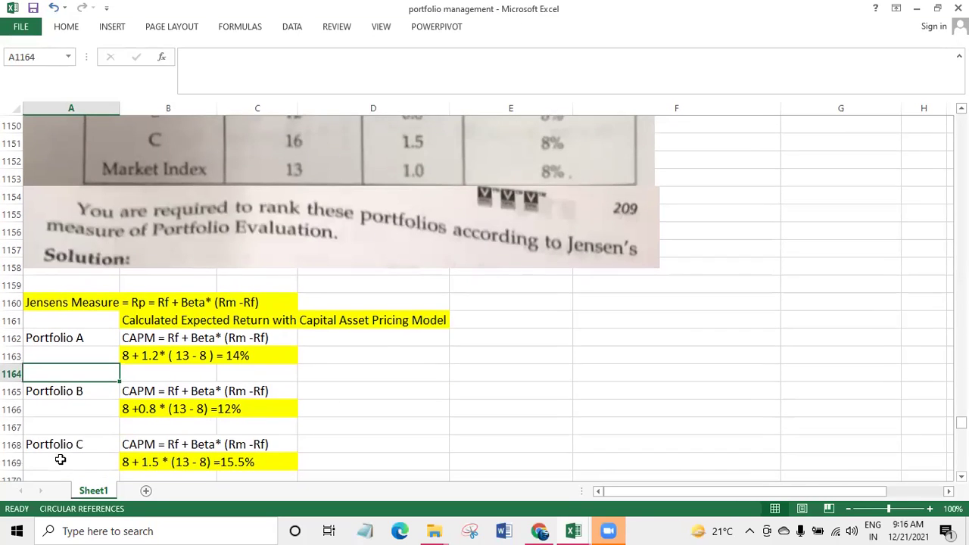
Check Portfolio C's CAPM expected return calculation against its inputs in the problem table.
click(74, 342)
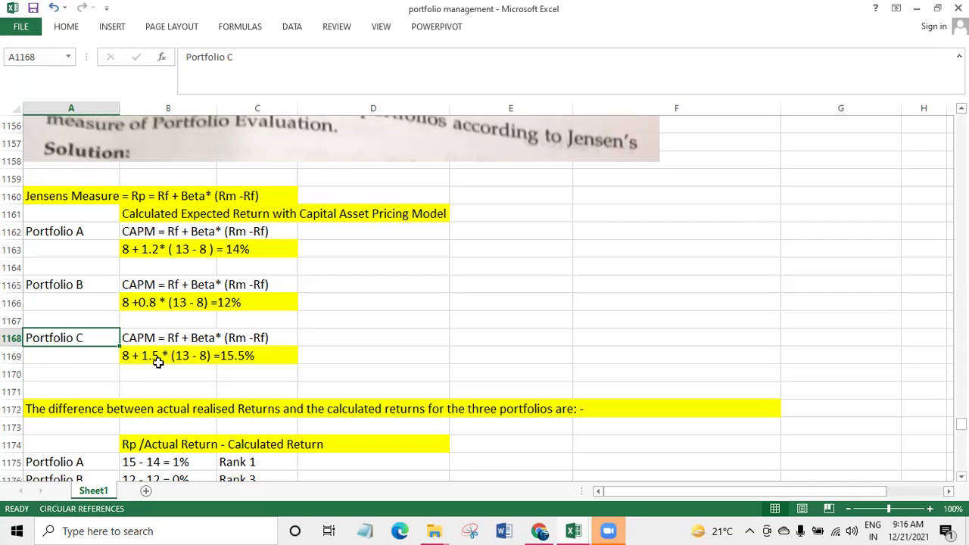
scroll(464, 232, up, 3)
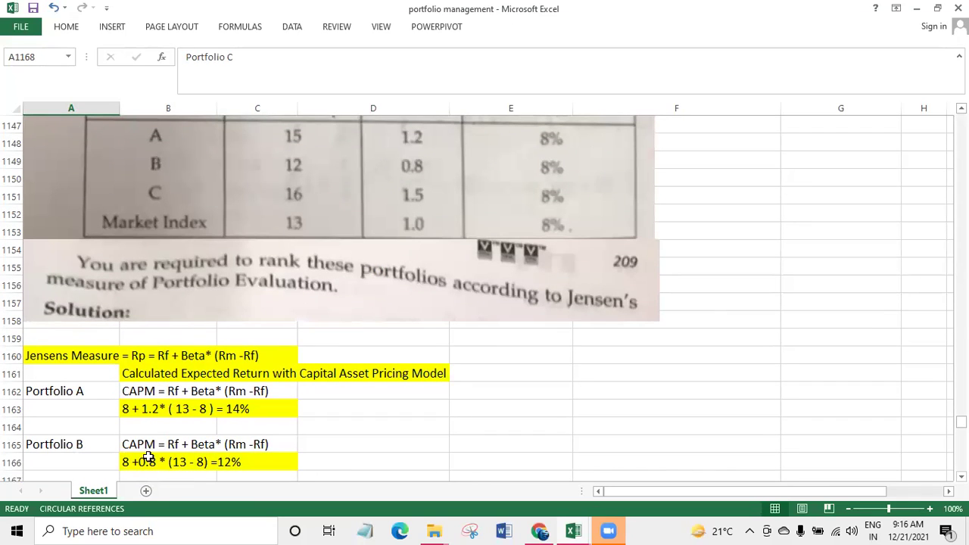
scroll(159, 436, down, 2)
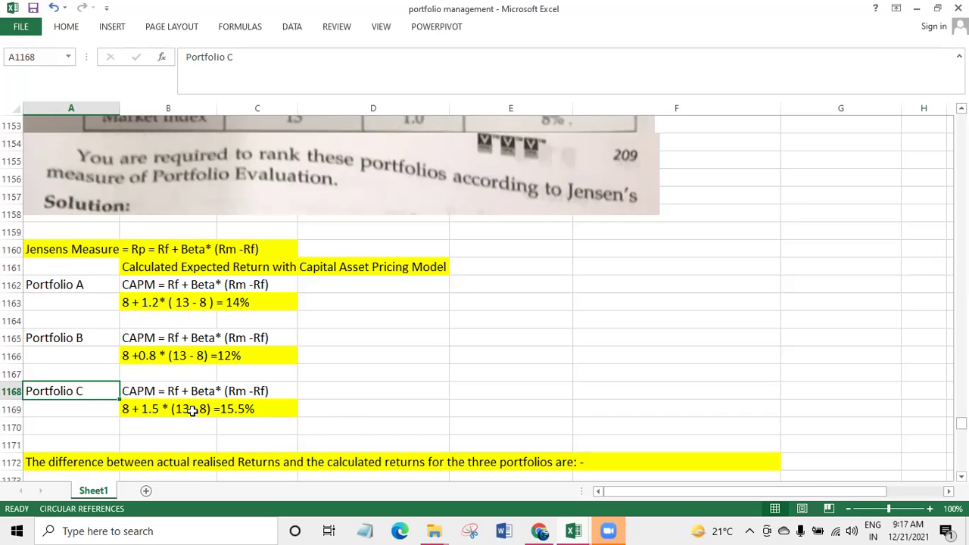
click(342, 414)
click(78, 396)
click(106, 447)
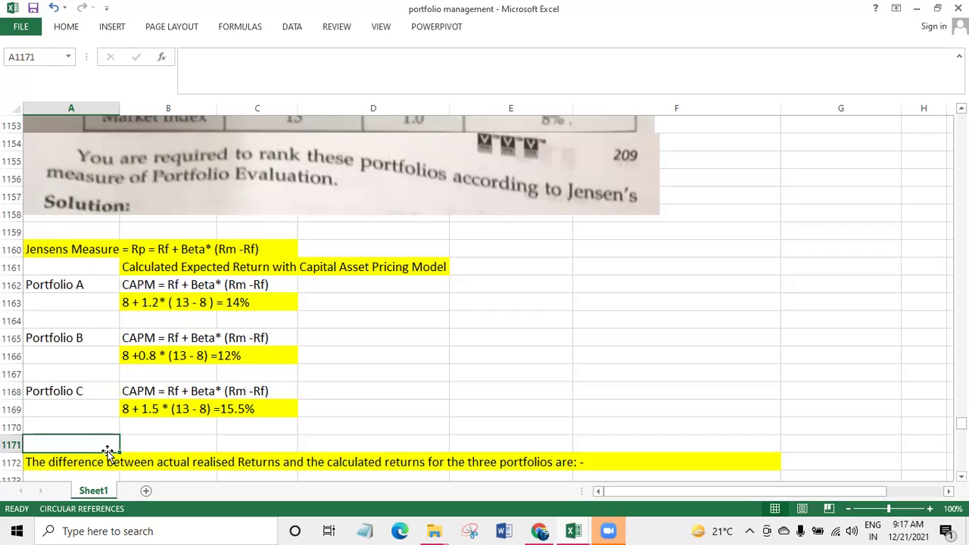
Review the whole block of calculated expected returns for Portfolios A, B and C alongside the actual portfolio returns in the problem table.
drag(132, 246, 378, 428)
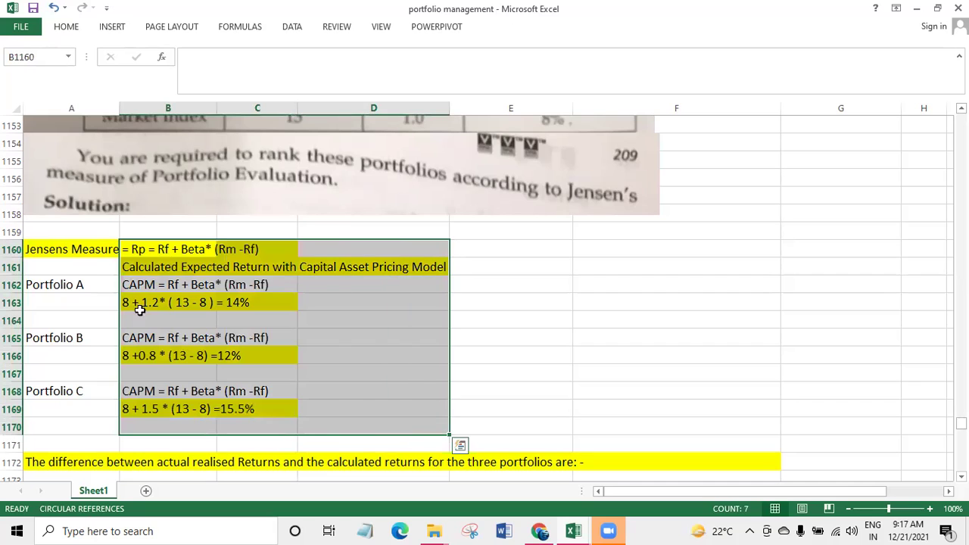
click(604, 280)
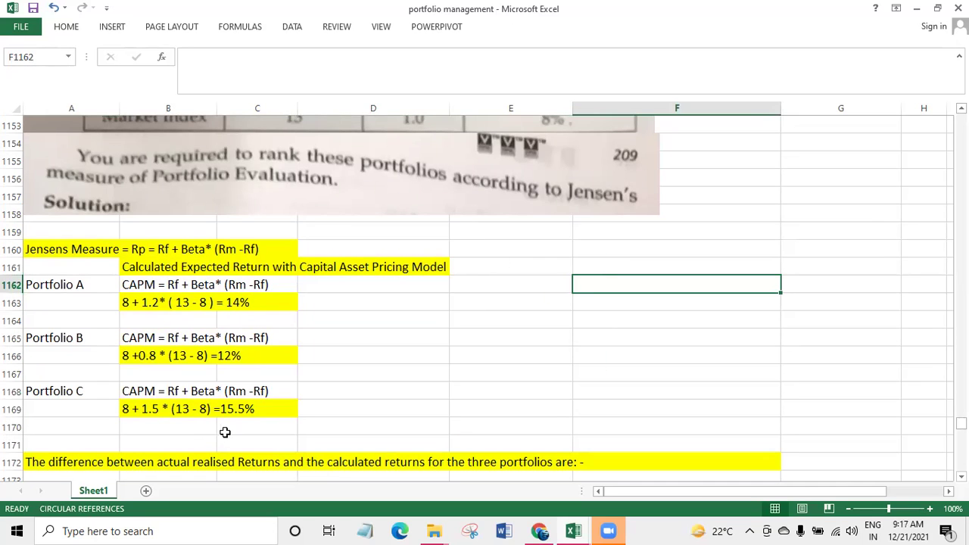
scroll(227, 434, up, 4)
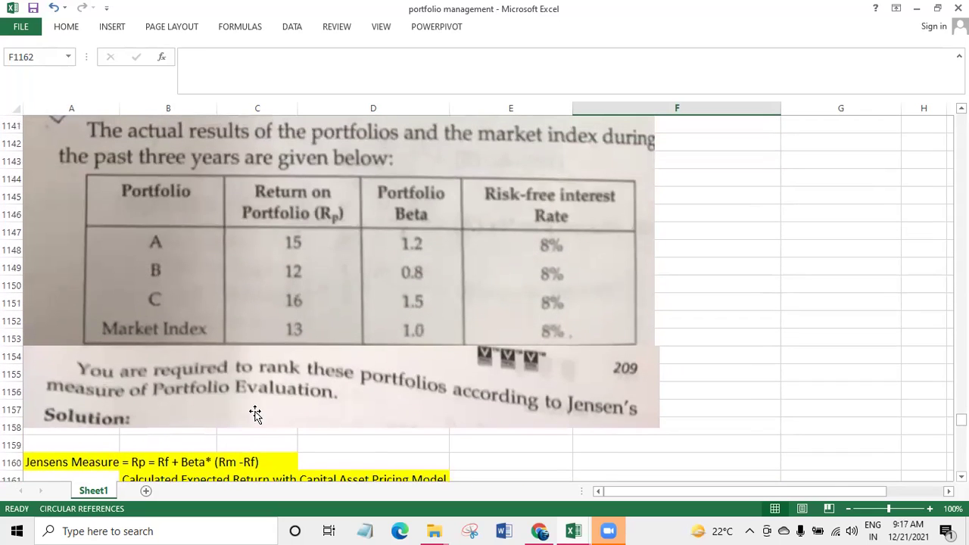
scroll(255, 411, down, 3)
click(41, 302)
drag(41, 303, 401, 466)
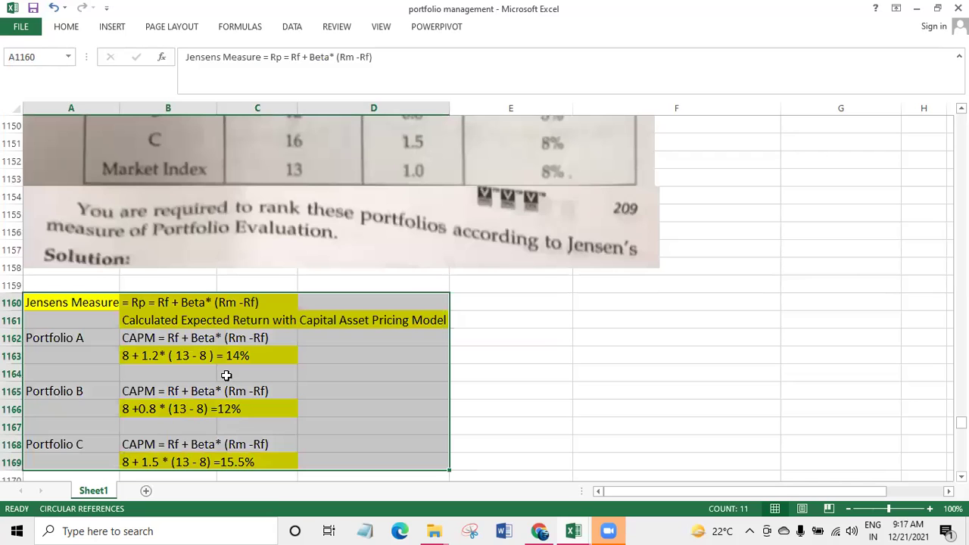
scroll(227, 378, up, 2)
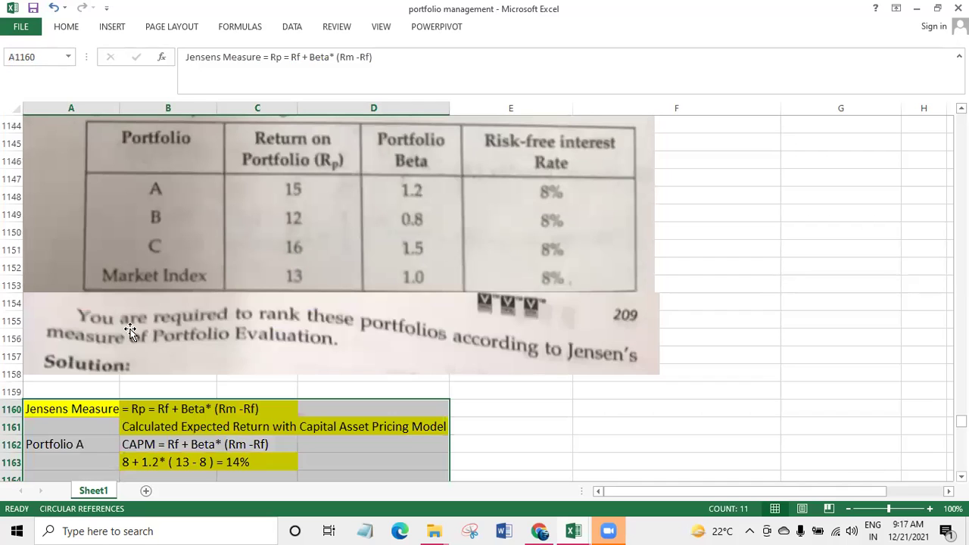
click(240, 462)
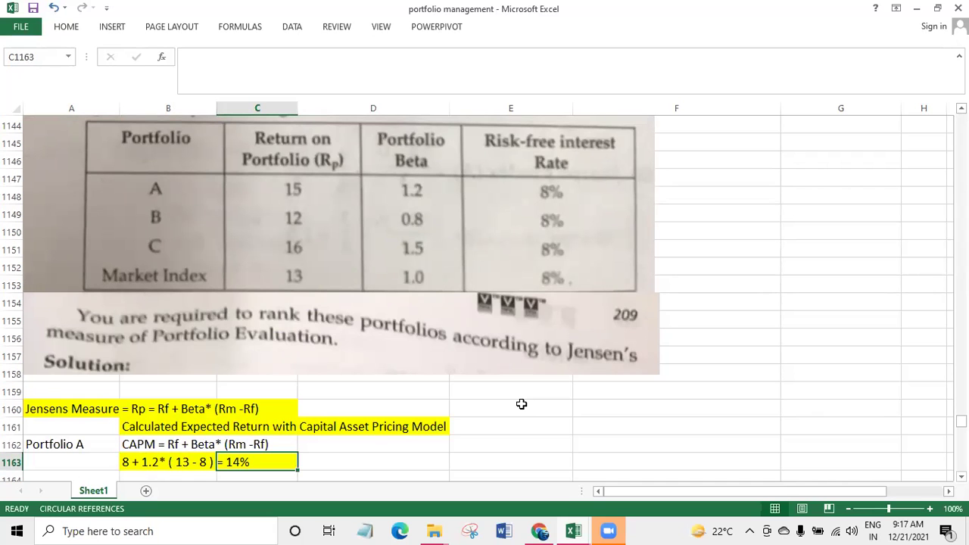
Check Portfolio A's actual minus calculated return against its given return and its CAPM expected return.
scroll(452, 273, down, 5)
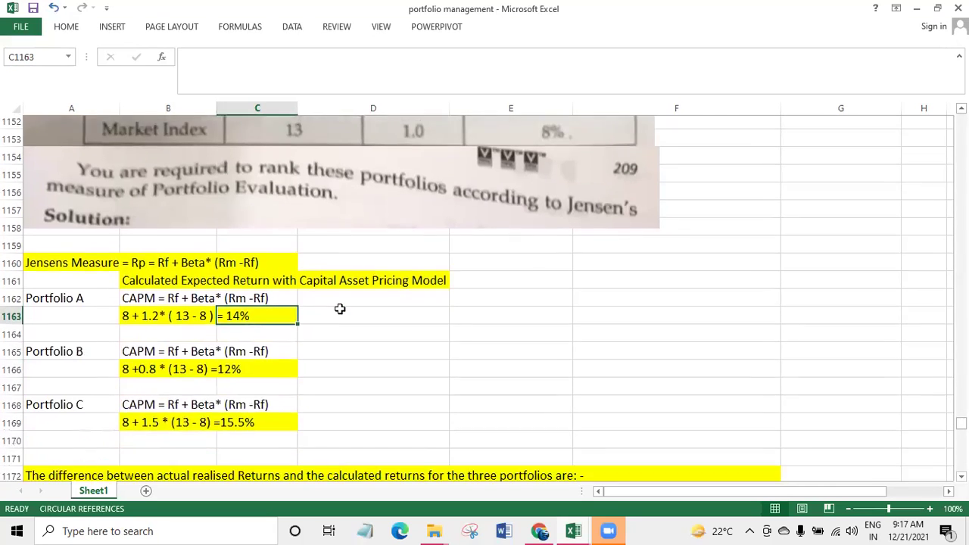
click(141, 393)
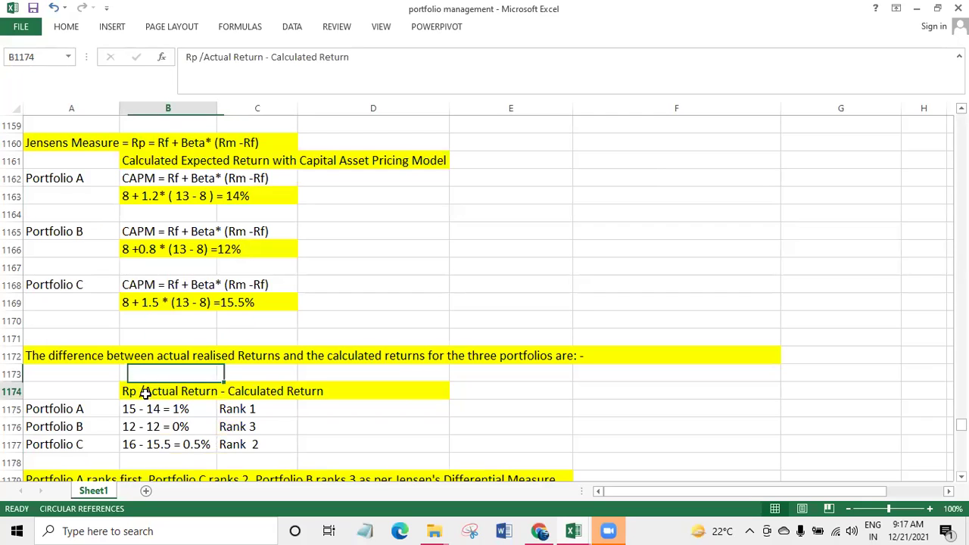
click(307, 412)
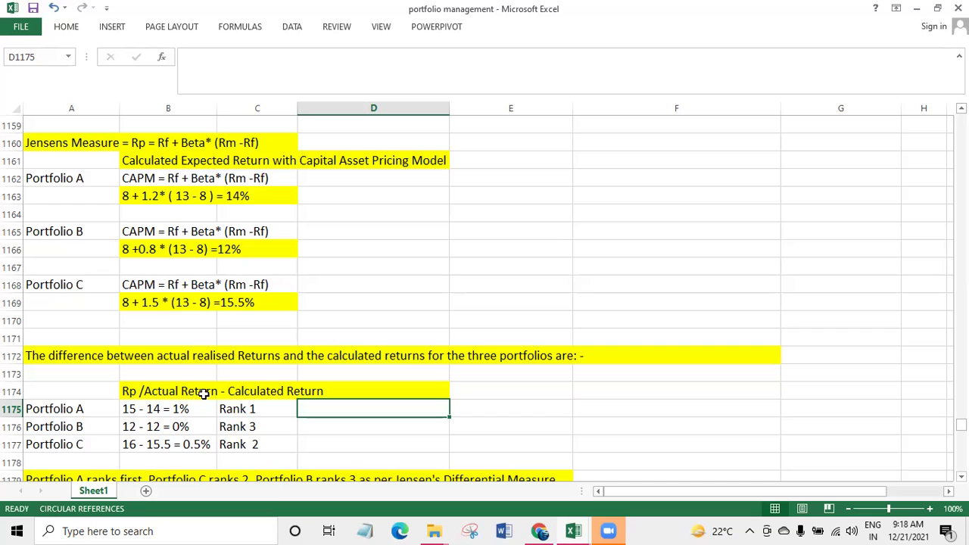
scroll(231, 280, up, 5)
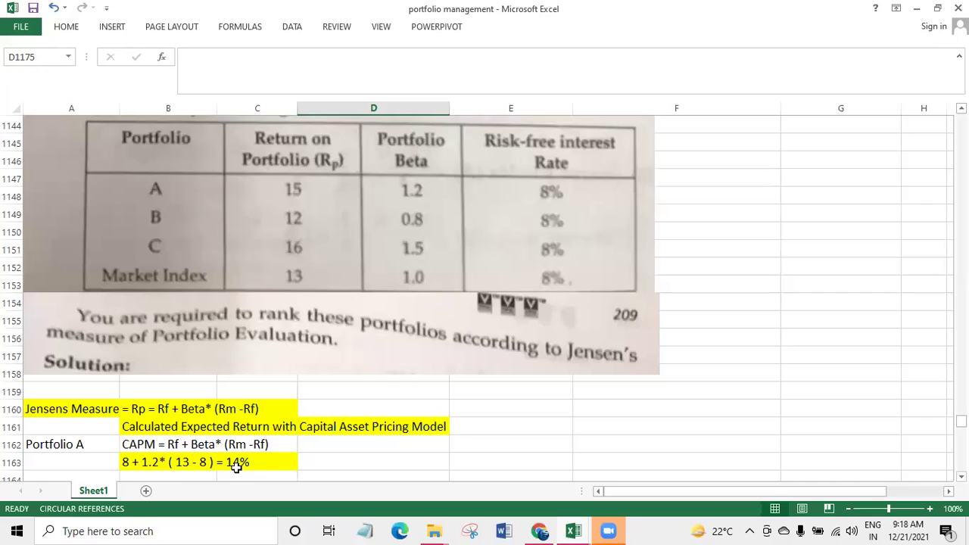
scroll(231, 423, down, 5)
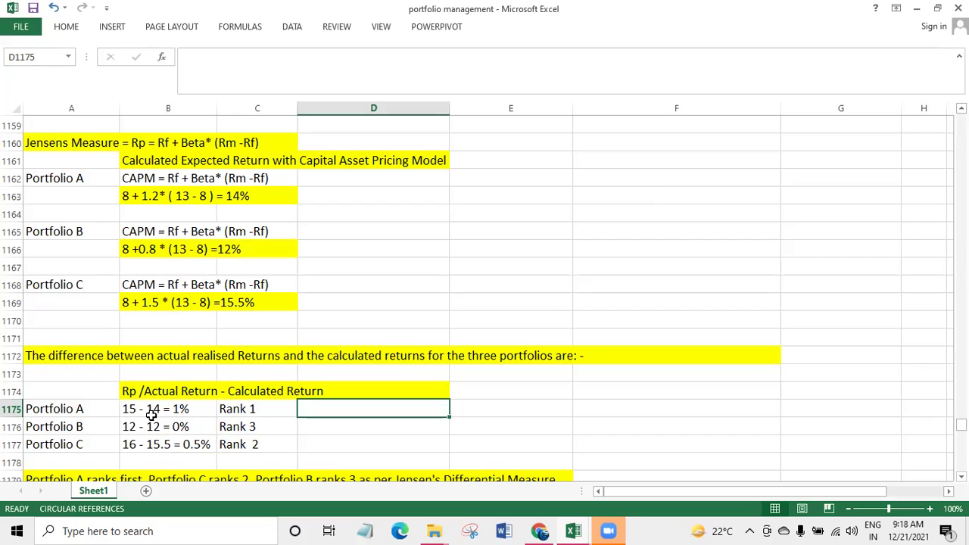
Check Portfolio B's return difference against its actual return in the problem table and its CAPM expected return.
scroll(152, 411, up, 5)
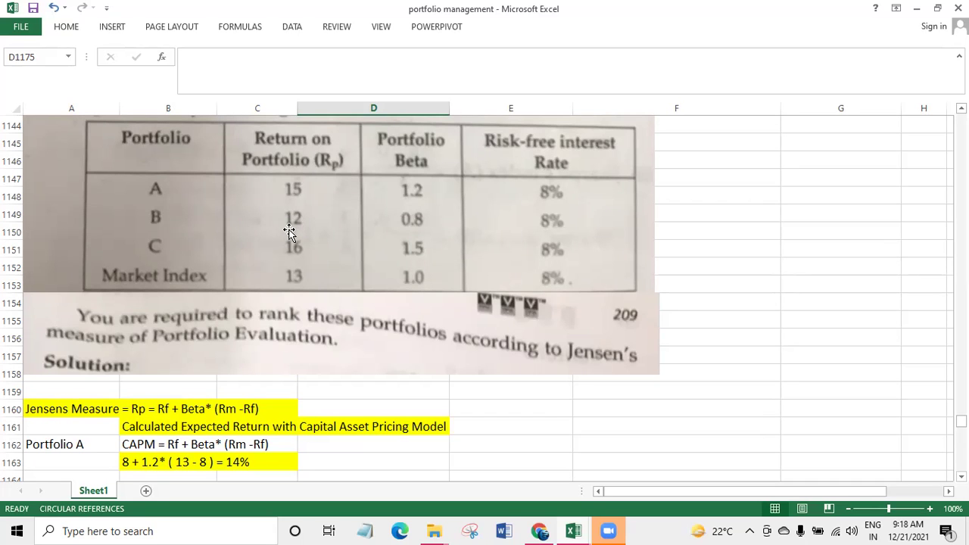
scroll(289, 231, up, 1)
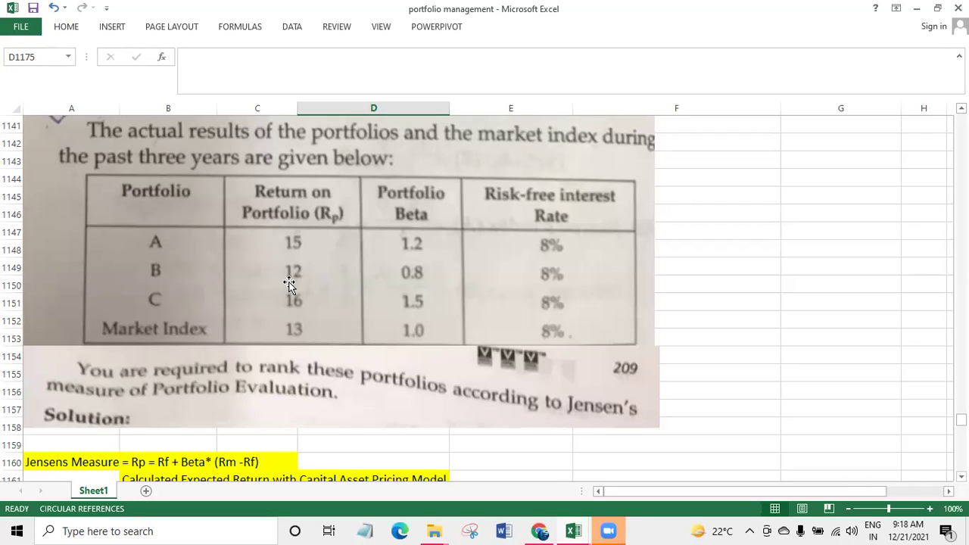
scroll(269, 406, down, 2)
scroll(261, 406, down, 1)
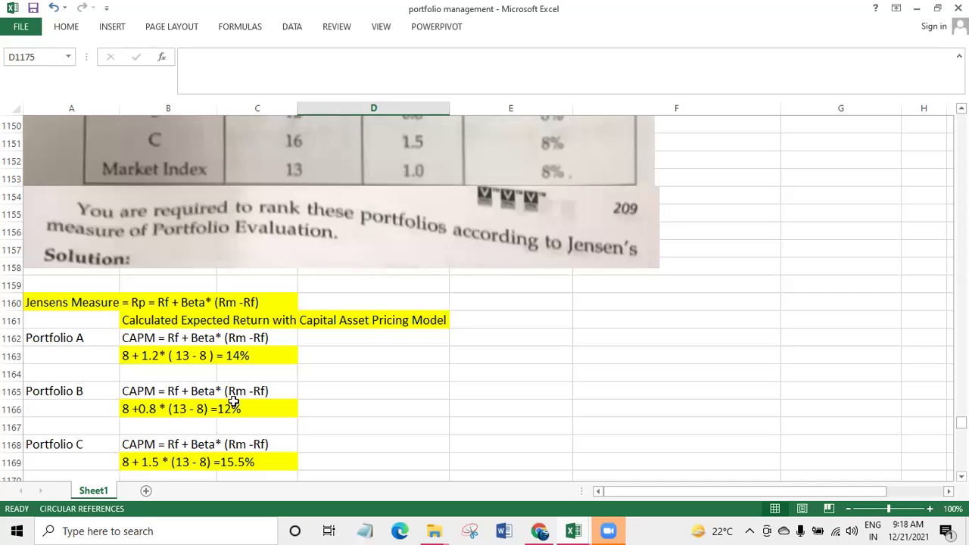
scroll(184, 409, down, 3)
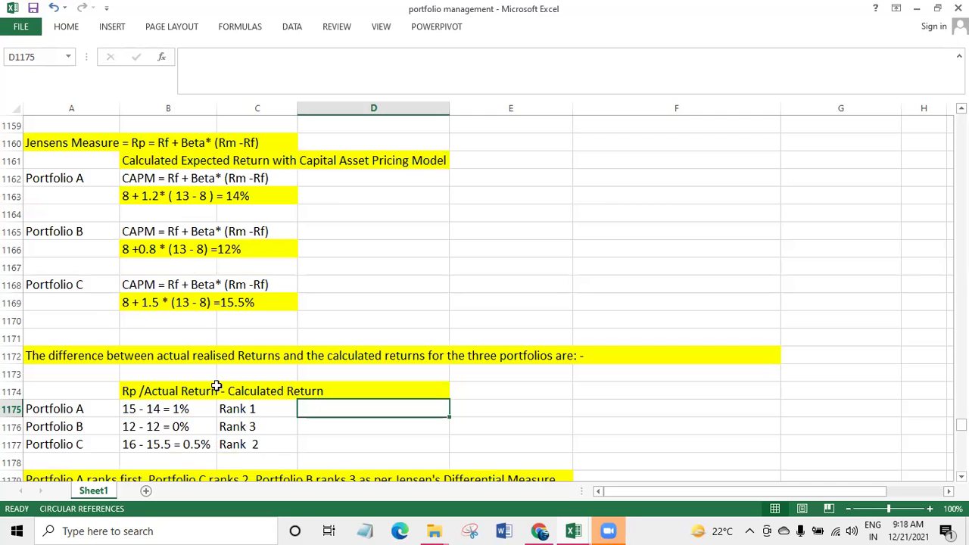
Compare Portfolio C's actual return in the problem table with its CAPM expected return and its return difference.
scroll(218, 383, up, 4)
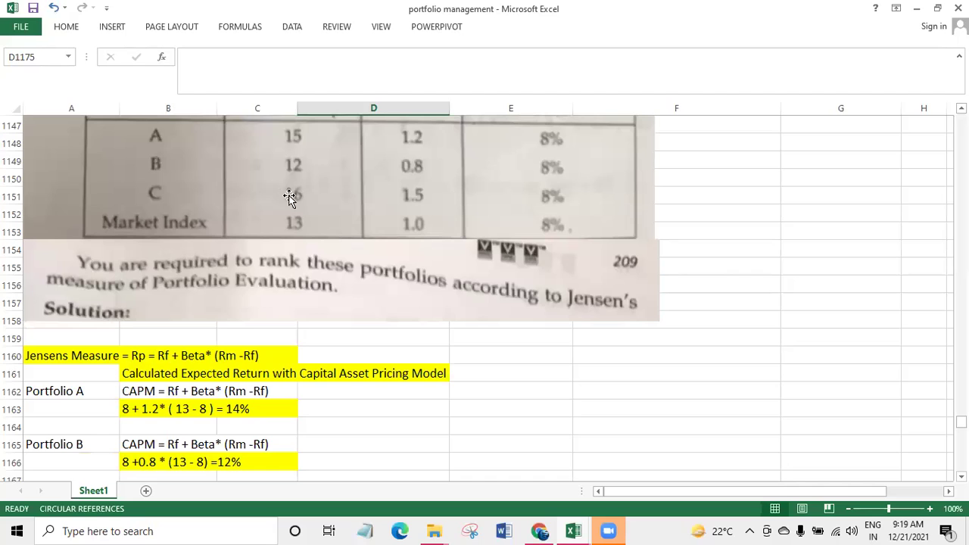
scroll(287, 208, down, 2)
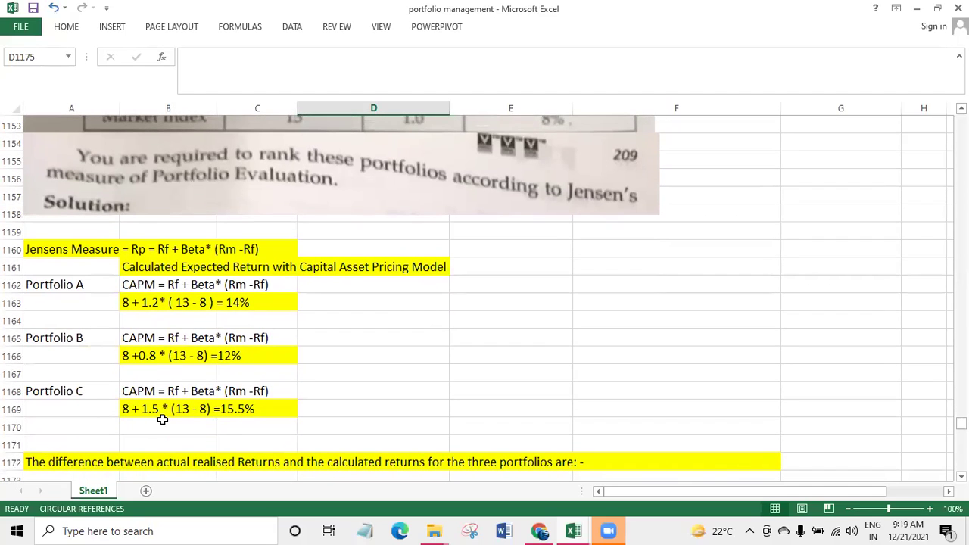
scroll(164, 420, down, 3)
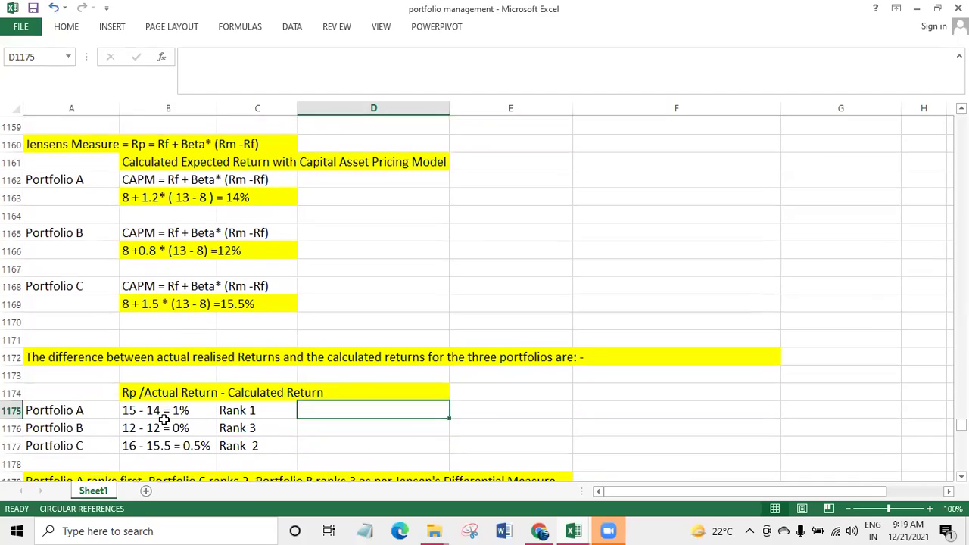
scroll(295, 227, up, 5)
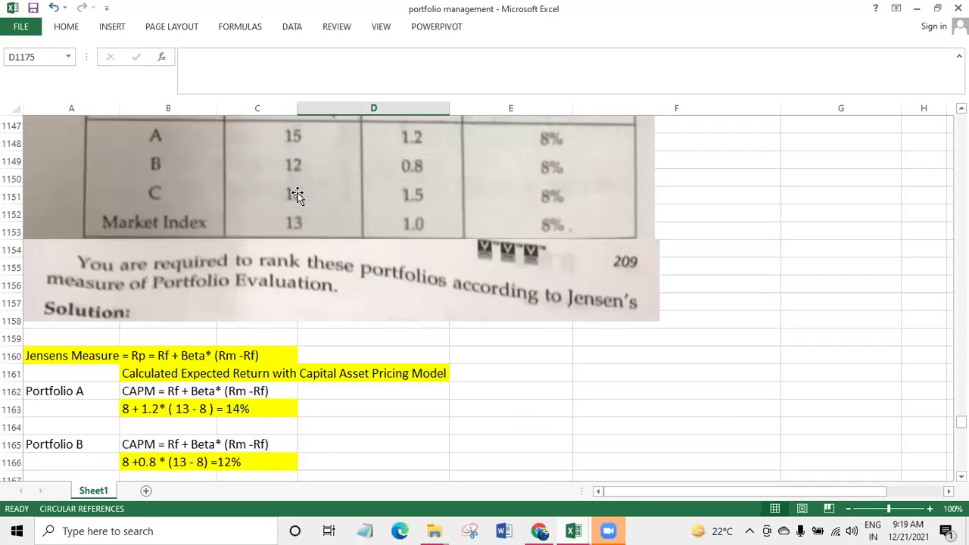
scroll(243, 436, down, 1)
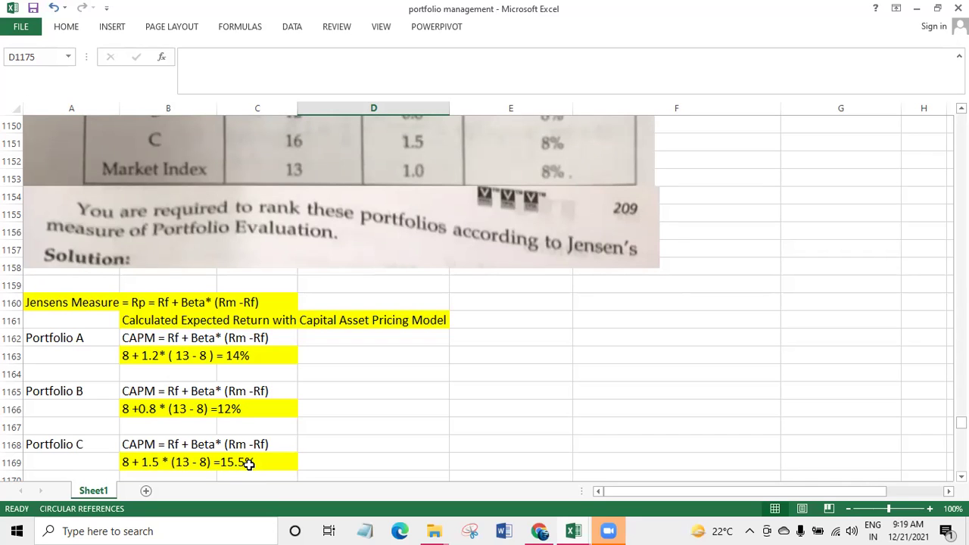
click(295, 161)
scroll(295, 165, up, 2)
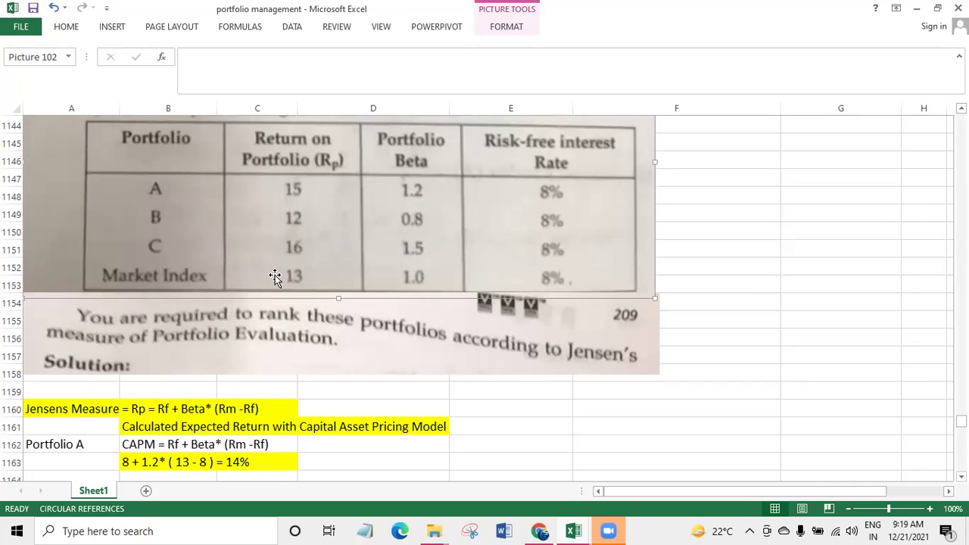
scroll(274, 275, down, 4)
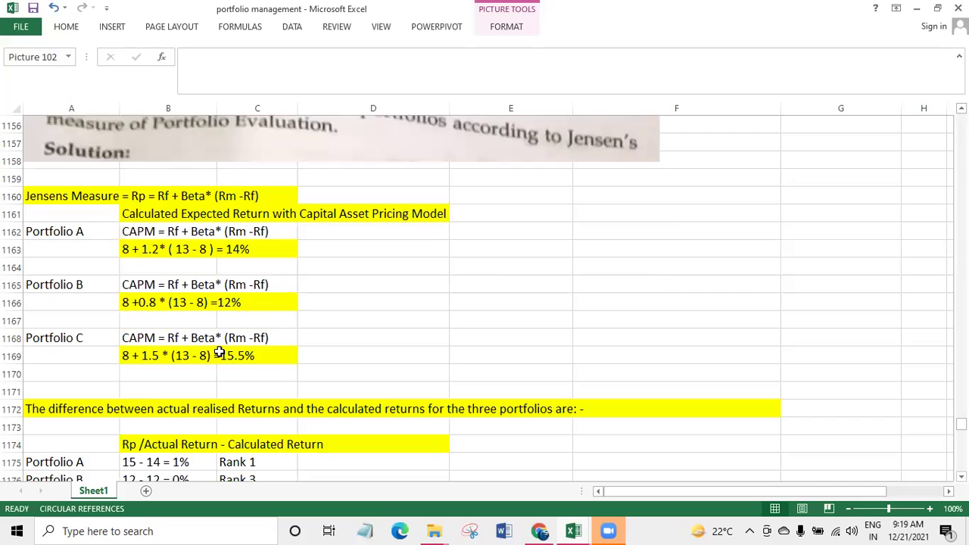
scroll(219, 354, down, 1)
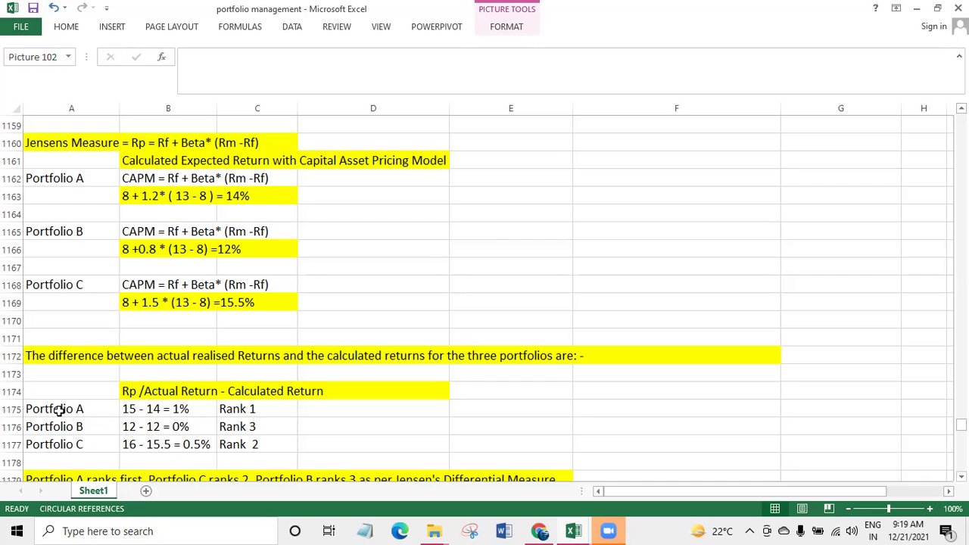
Review the ranks of Portfolios A, C and B against their return differences, along with the concluding Jensen's Differential Measure statement.
click(271, 407)
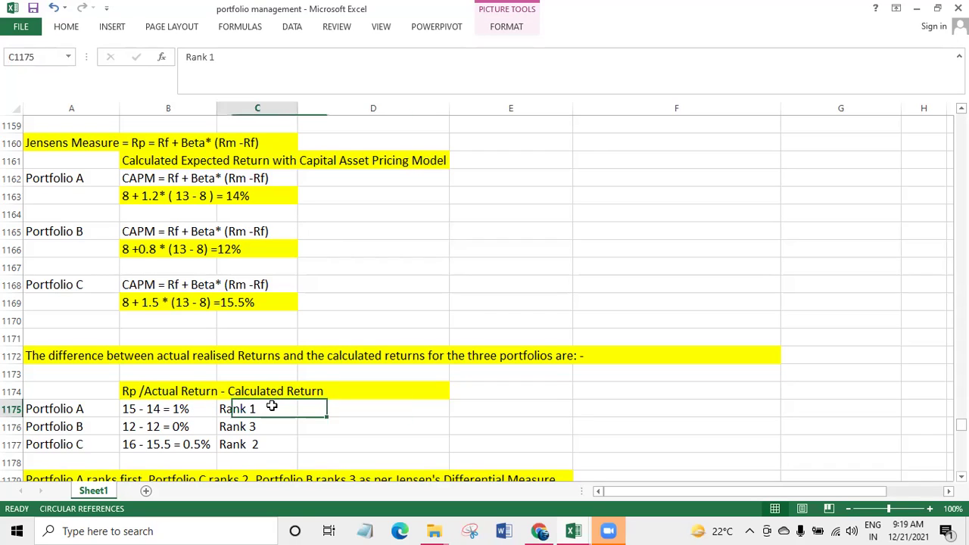
click(66, 450)
click(257, 445)
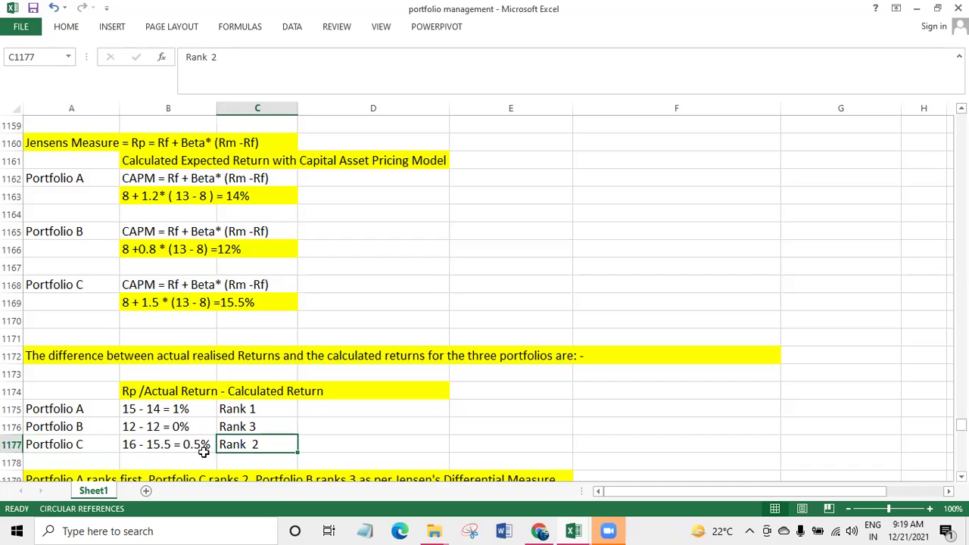
click(203, 451)
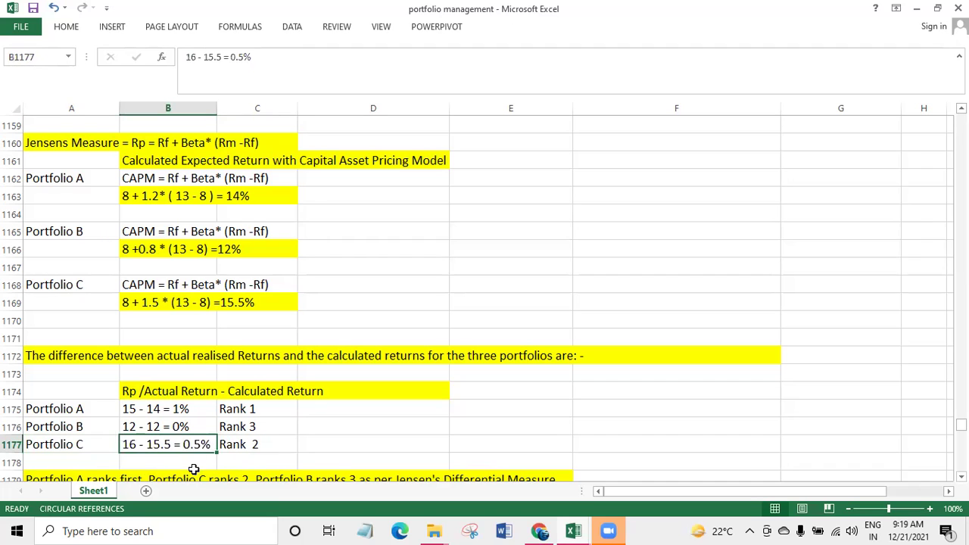
click(153, 426)
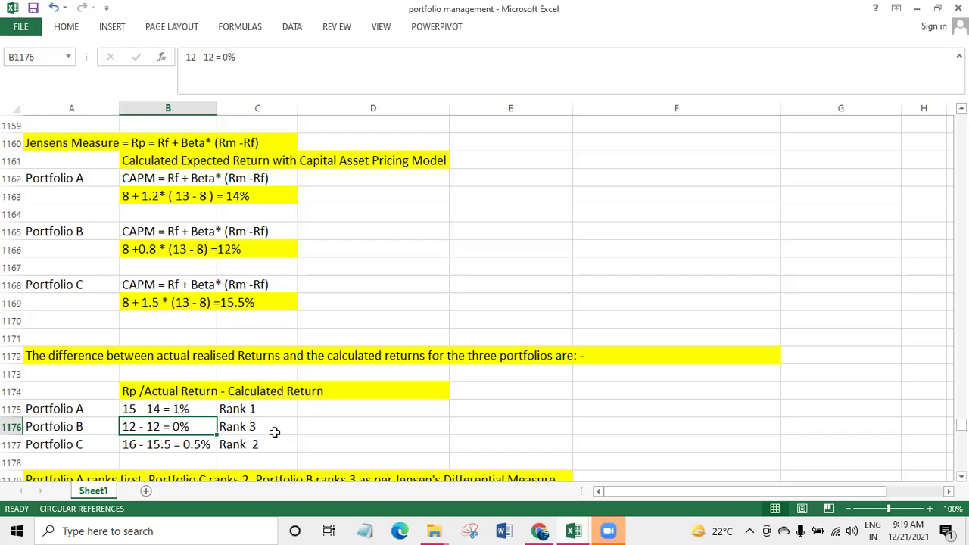
scroll(278, 437, down, 1)
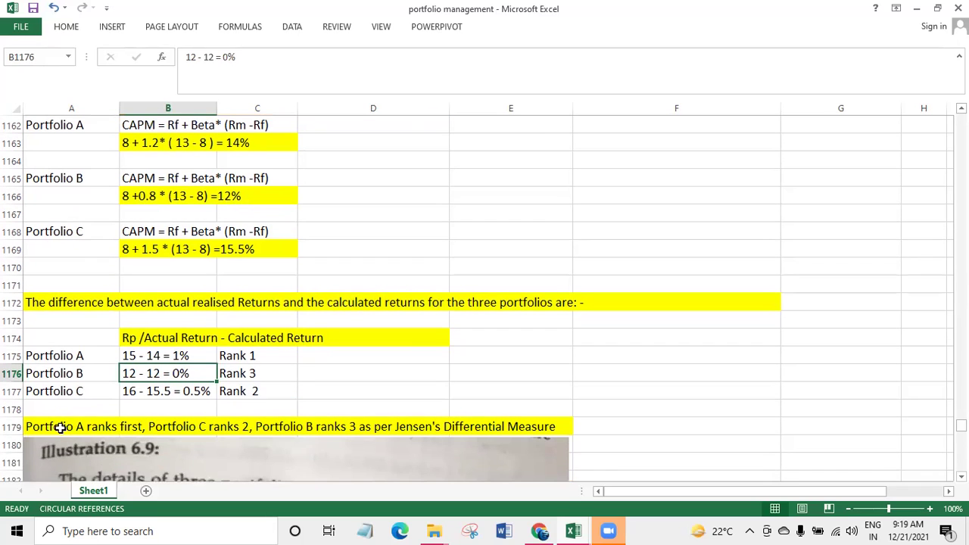